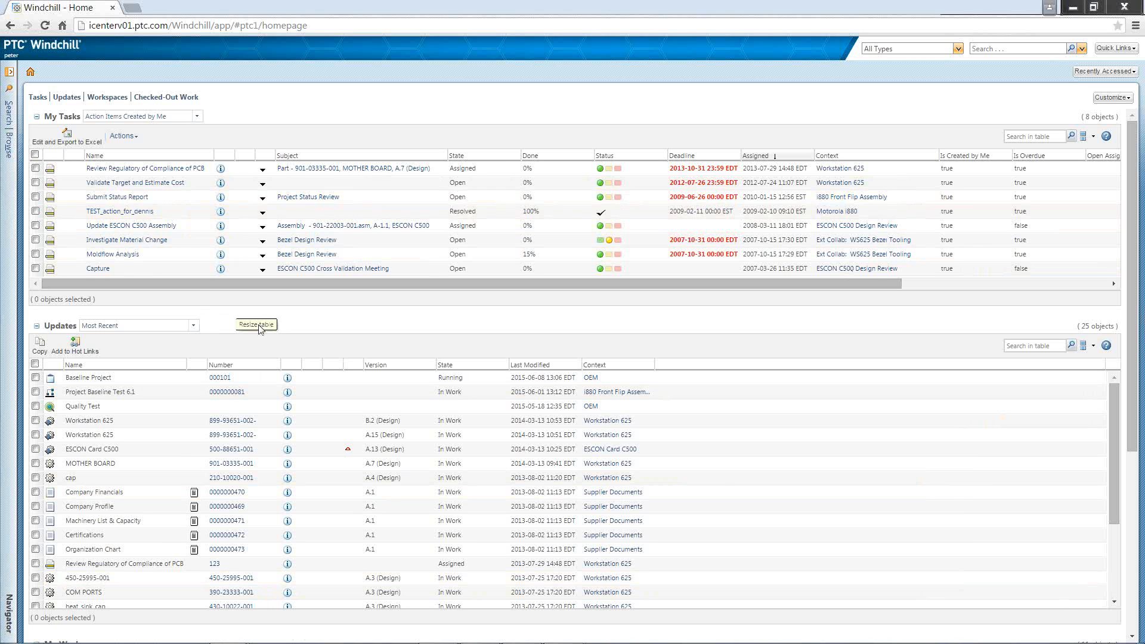
Step: Open the plan of the i880 Front Flip Assembly project and review its schedule in the Gantt Explorer window
{"action": "left_click", "coordinate": [10, 143]}
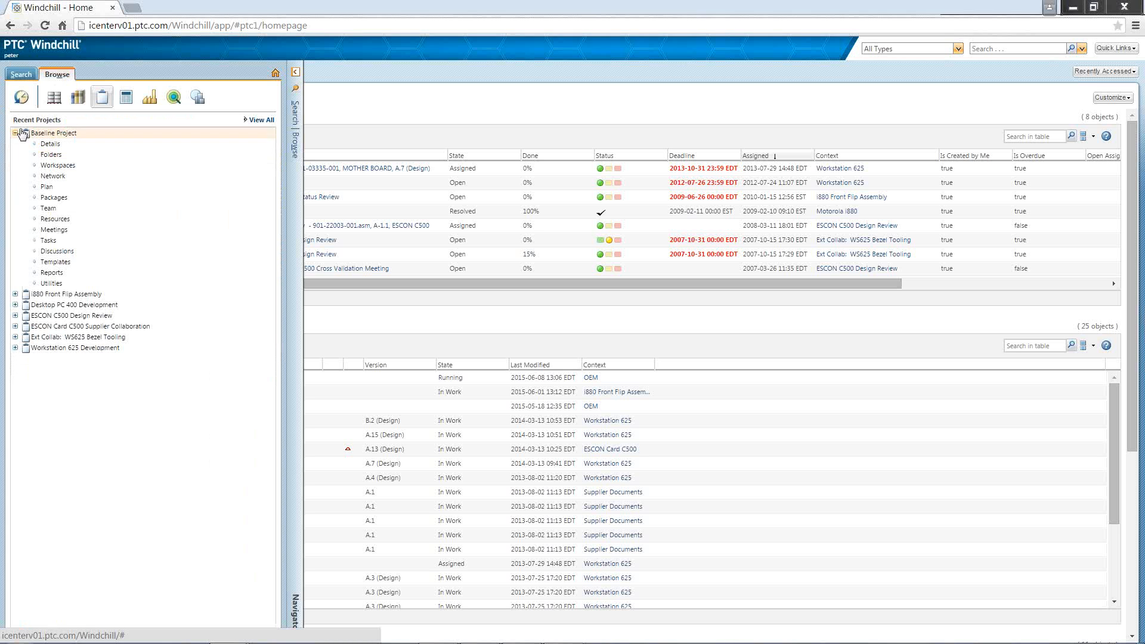
{"action": "left_click", "coordinate": [15, 294]}
{"action": "left_click", "coordinate": [51, 348]}
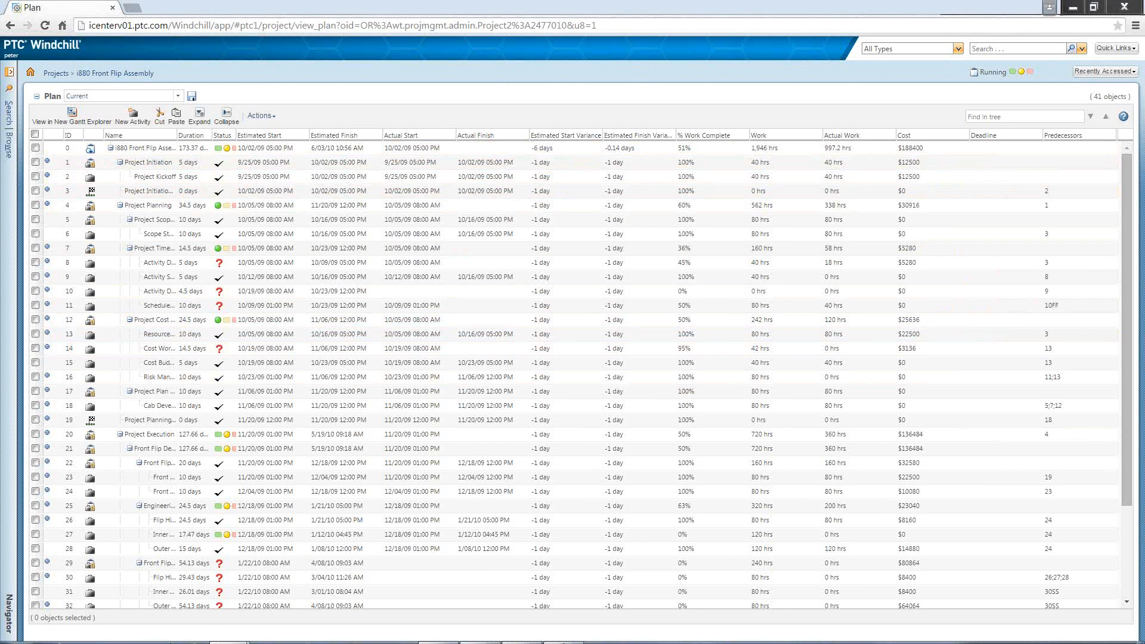
{"action": "mouse_move", "coordinate": [235, 631]}
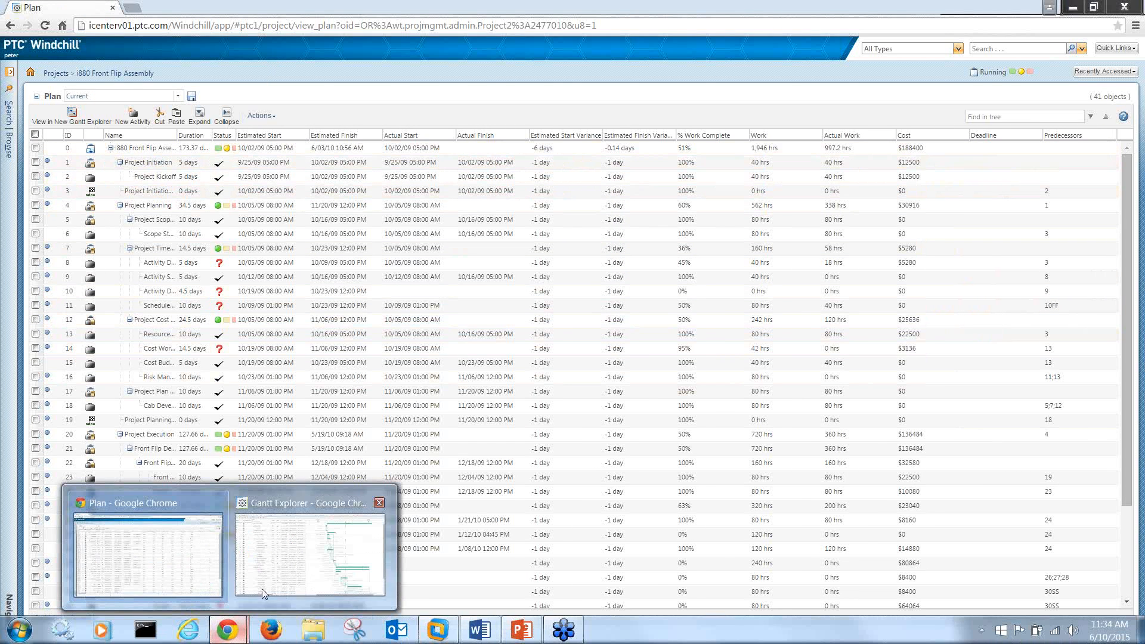
{"action": "left_click", "coordinate": [297, 561]}
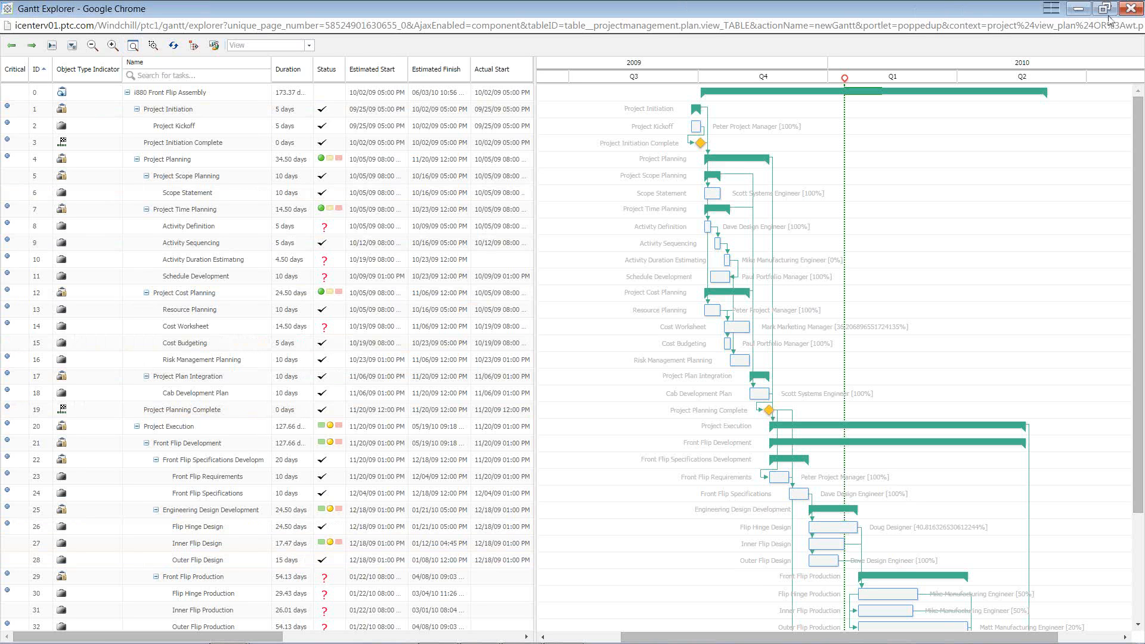
{"action": "left_click", "coordinate": [1078, 9]}
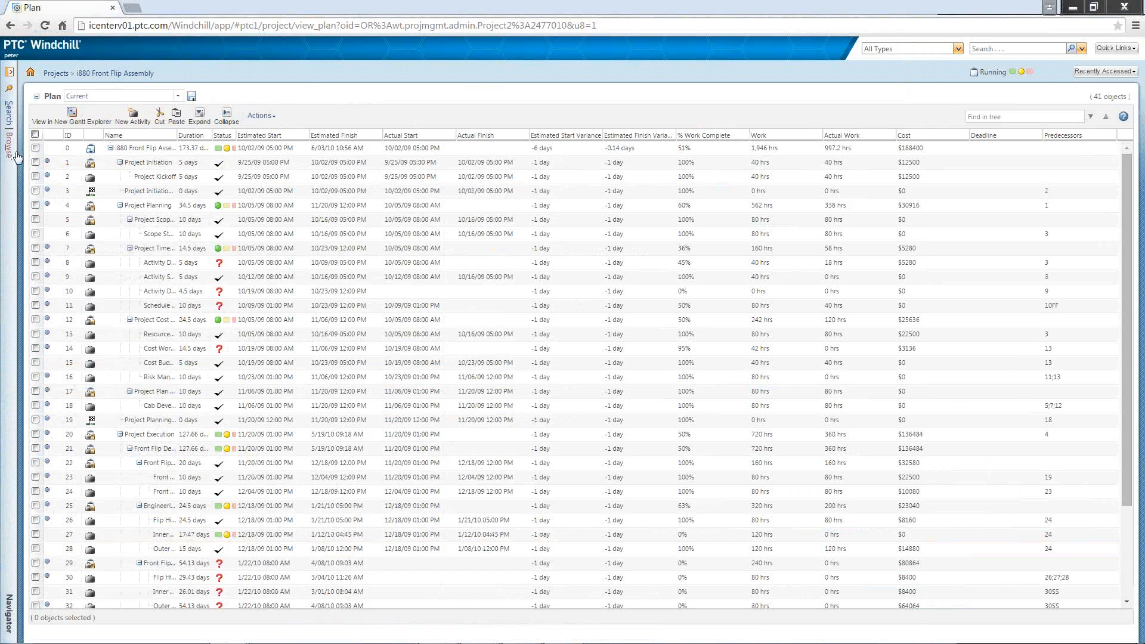
Step: Open the plan of the Baseline Project
{"action": "left_click", "coordinate": [12, 156]}
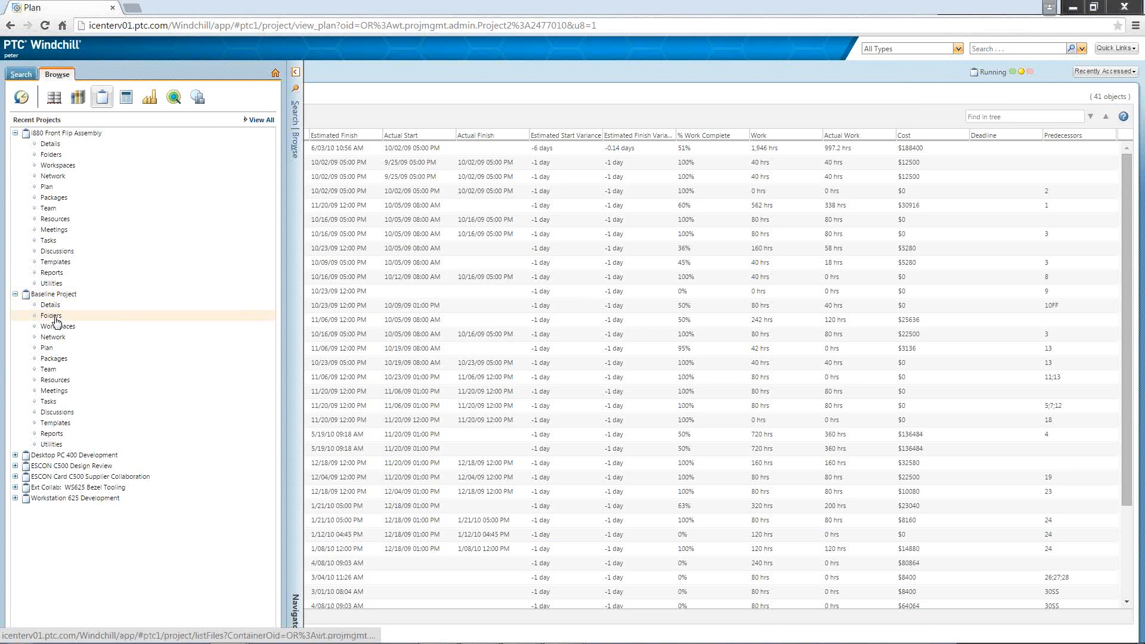
{"action": "left_click", "coordinate": [47, 349]}
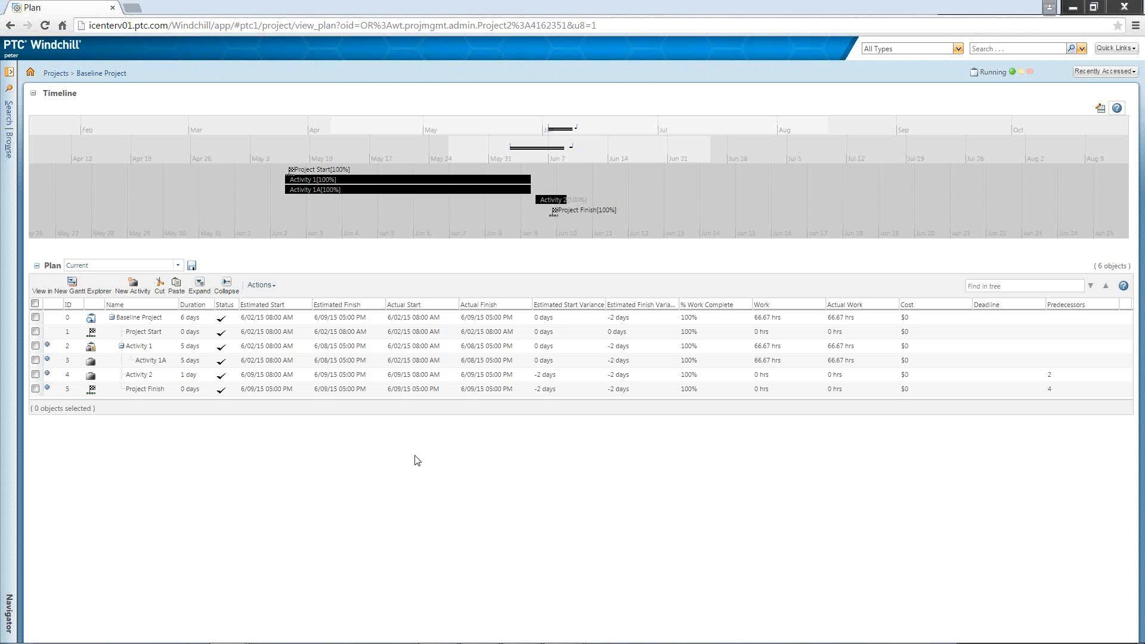
Step: Create a new plan baseline named "Project Finish", with a description identifying it as the baseline at the project finish
{"action": "left_click", "coordinate": [269, 287]}
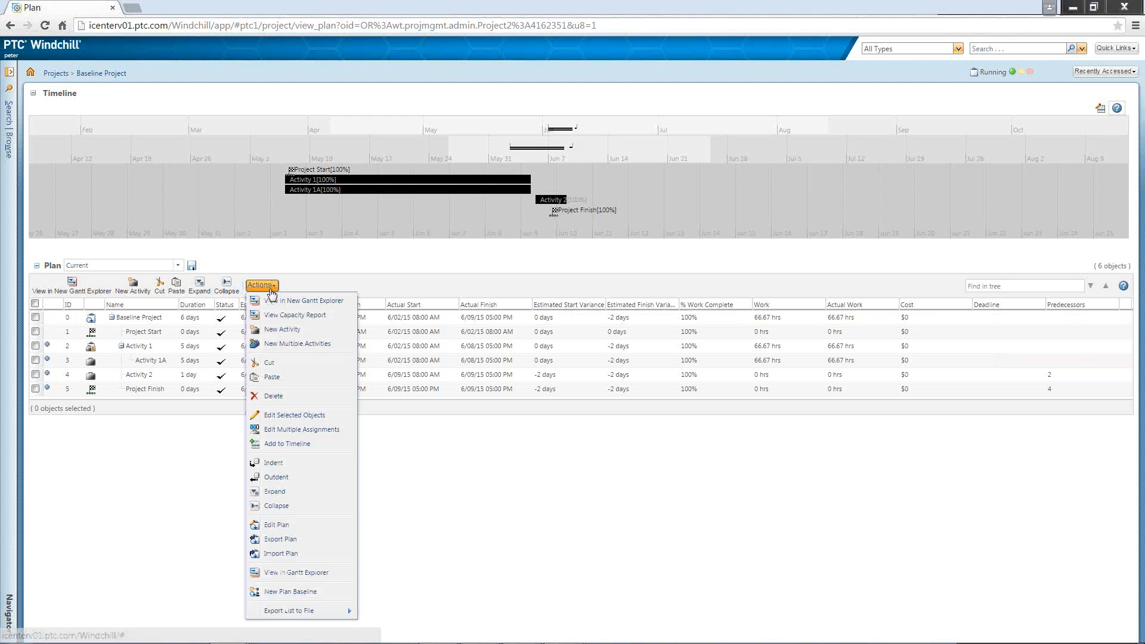
{"action": "left_click", "coordinate": [304, 592]}
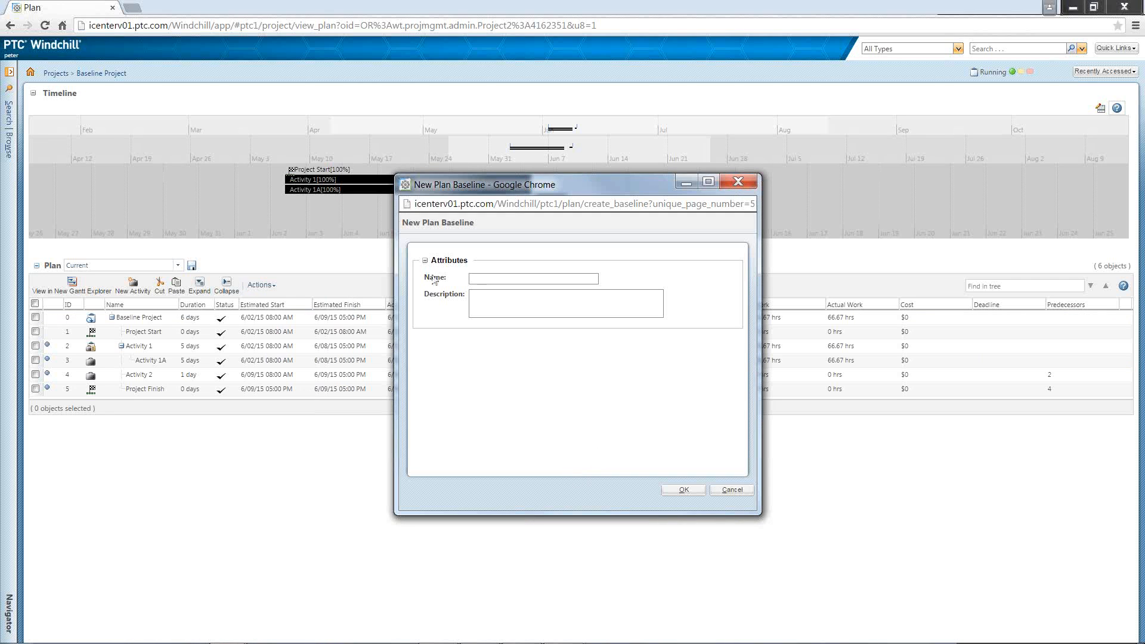
{"action": "left_click", "coordinate": [485, 273]}
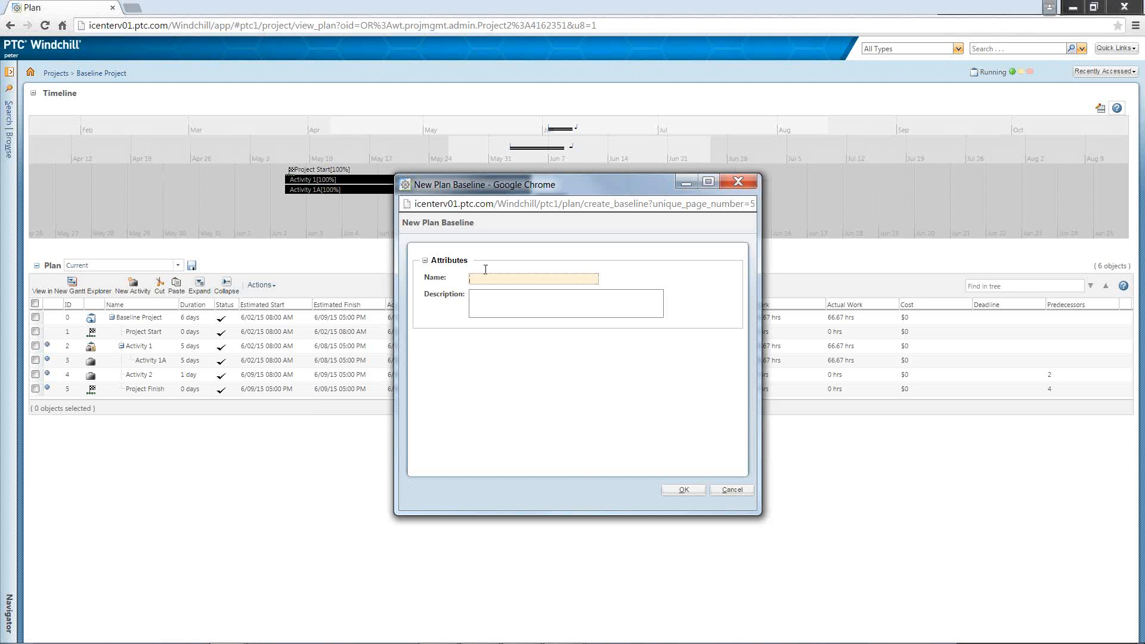
{"action": "type", "text": "Project Finish"}
{"action": "left_click", "coordinate": [480, 296]}
{"action": "type", "text": "Baseline"}
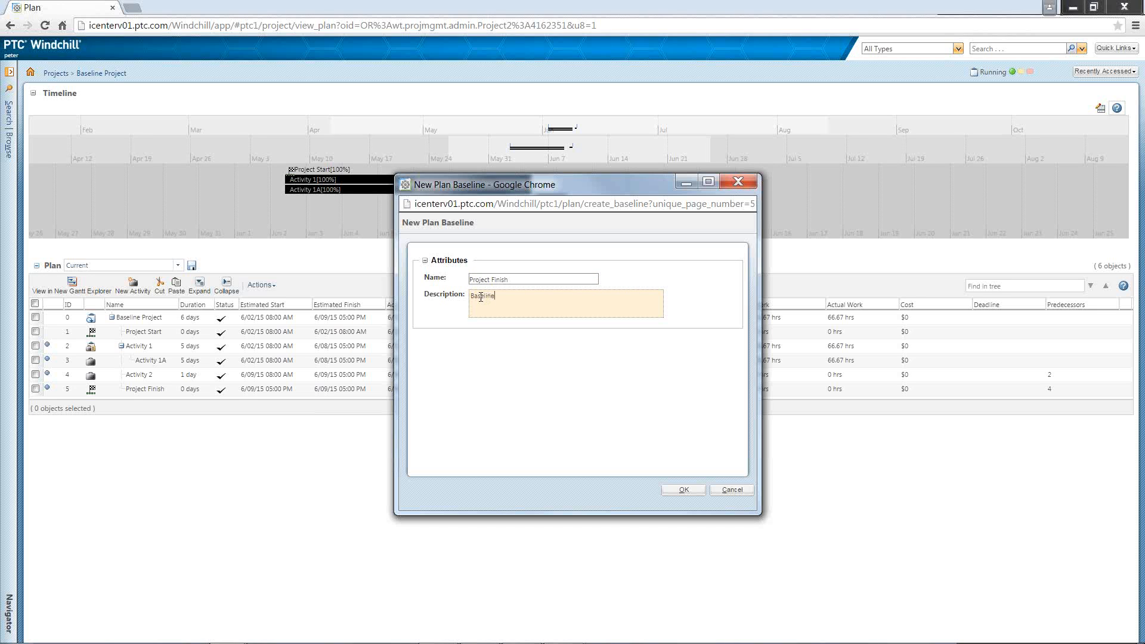
{"action": "type", "text": "."}
{"action": "type", "text": "t the"}
{"action": "type", "text": " Pro"}
{"action": "type", "text": "ject F"}
{"action": "type", "text": "inish"}
{"action": "left_click", "coordinate": [683, 490]}
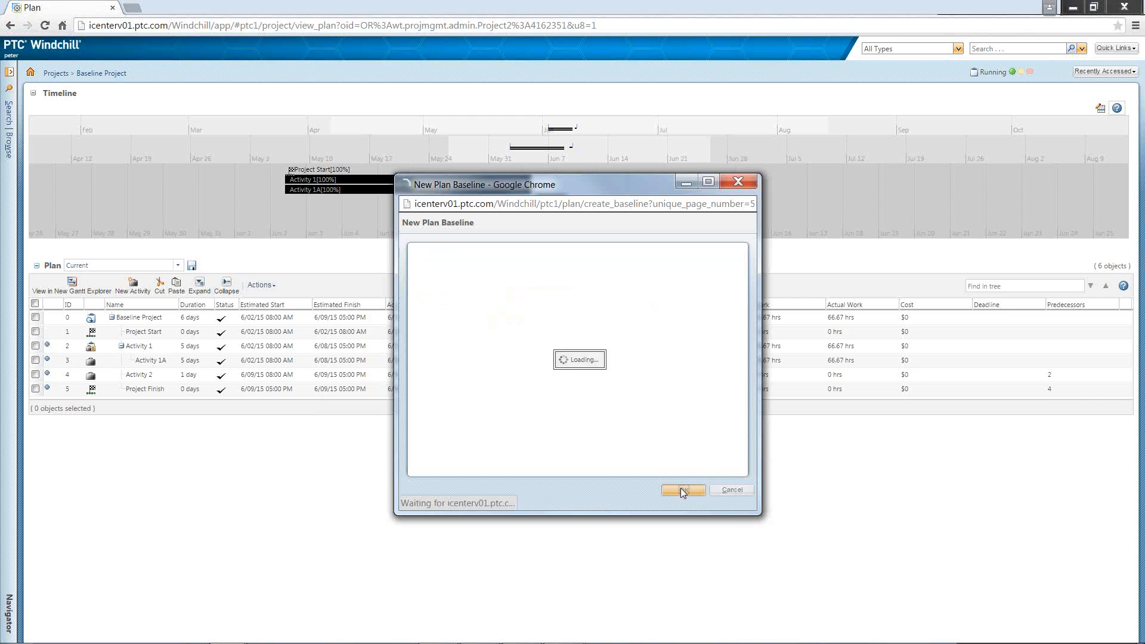
Step: Compare the Project Finish baseline with Baseline 2 in a comparison report from the new baseline's list of plan baselines
{"action": "left_click", "coordinate": [136, 82]}
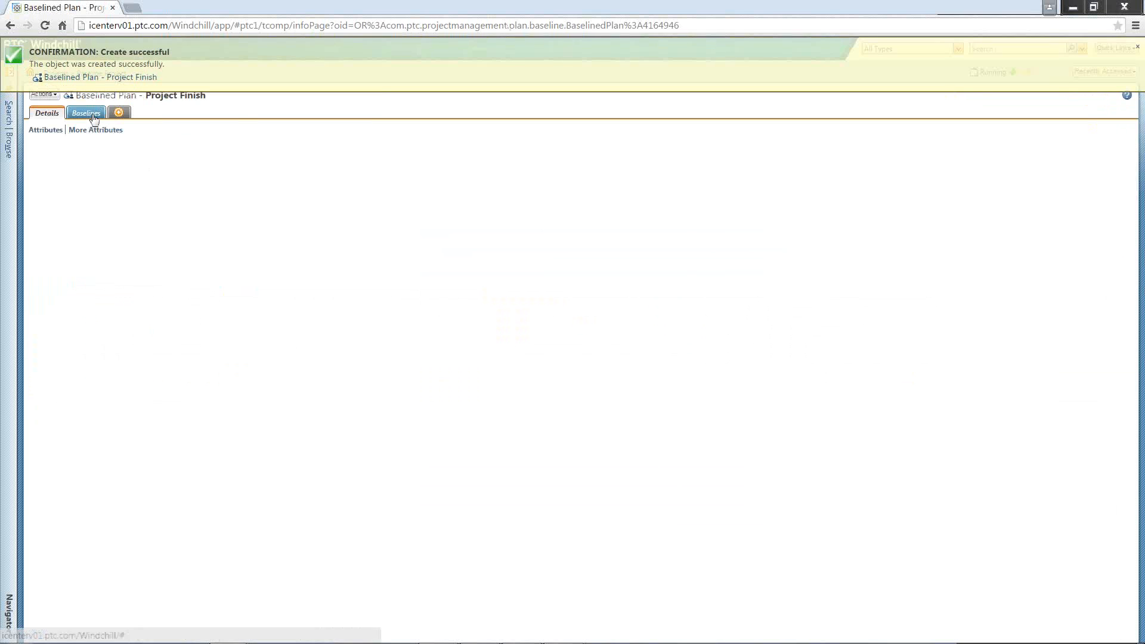
{"action": "left_click", "coordinate": [93, 116]}
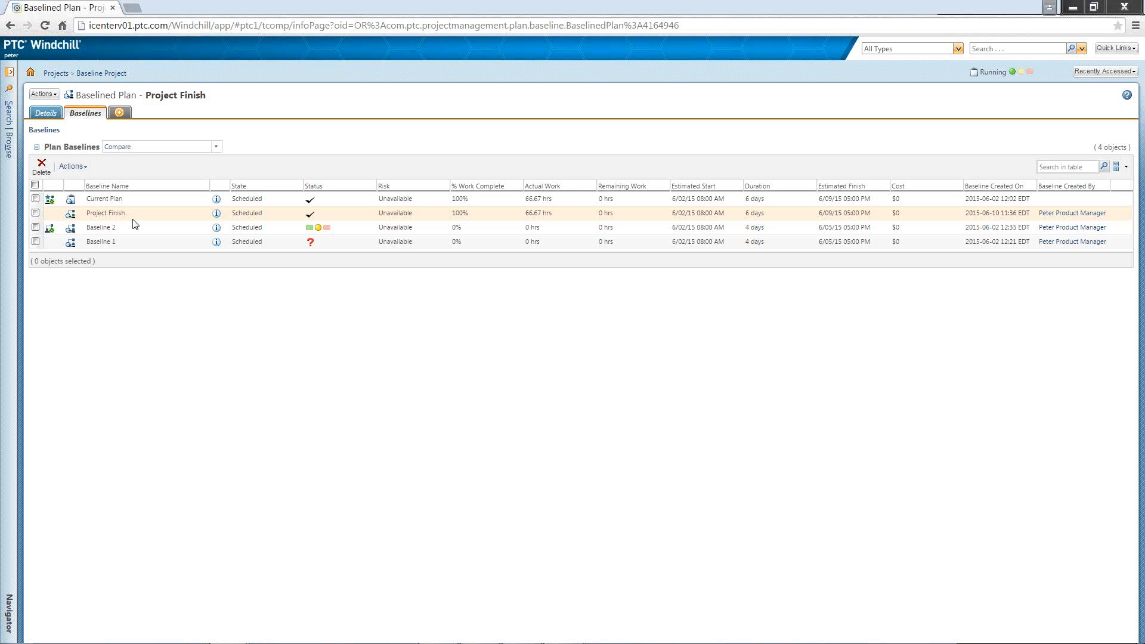
{"action": "left_click", "coordinate": [35, 227]}
{"action": "left_click", "coordinate": [35, 213]}
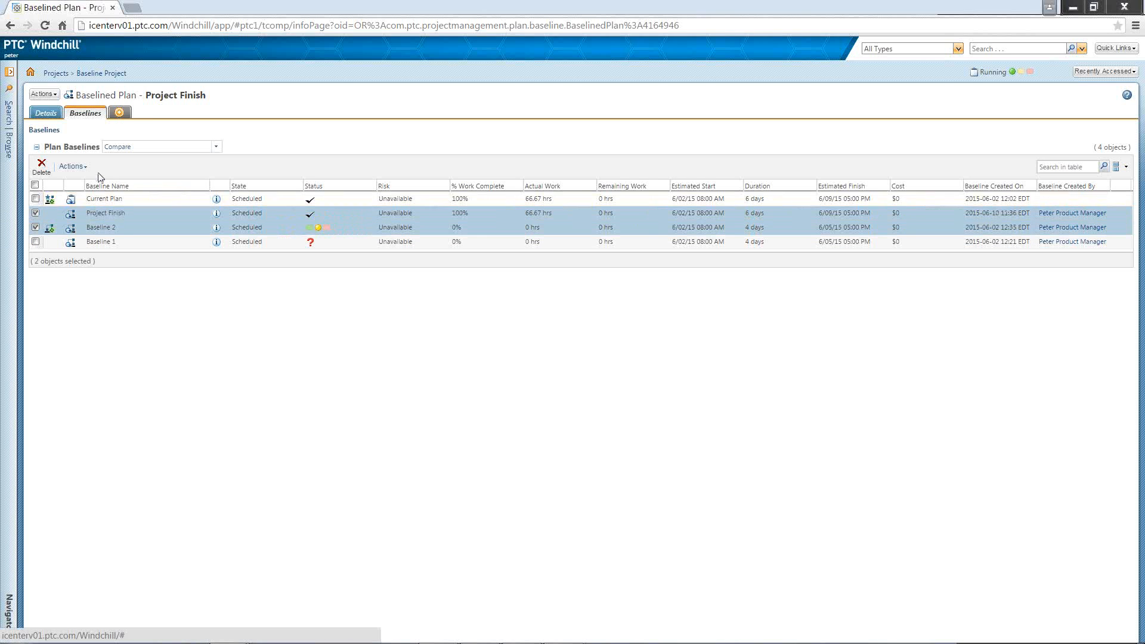
{"action": "left_click", "coordinate": [84, 169]}
{"action": "left_click", "coordinate": [93, 239]}
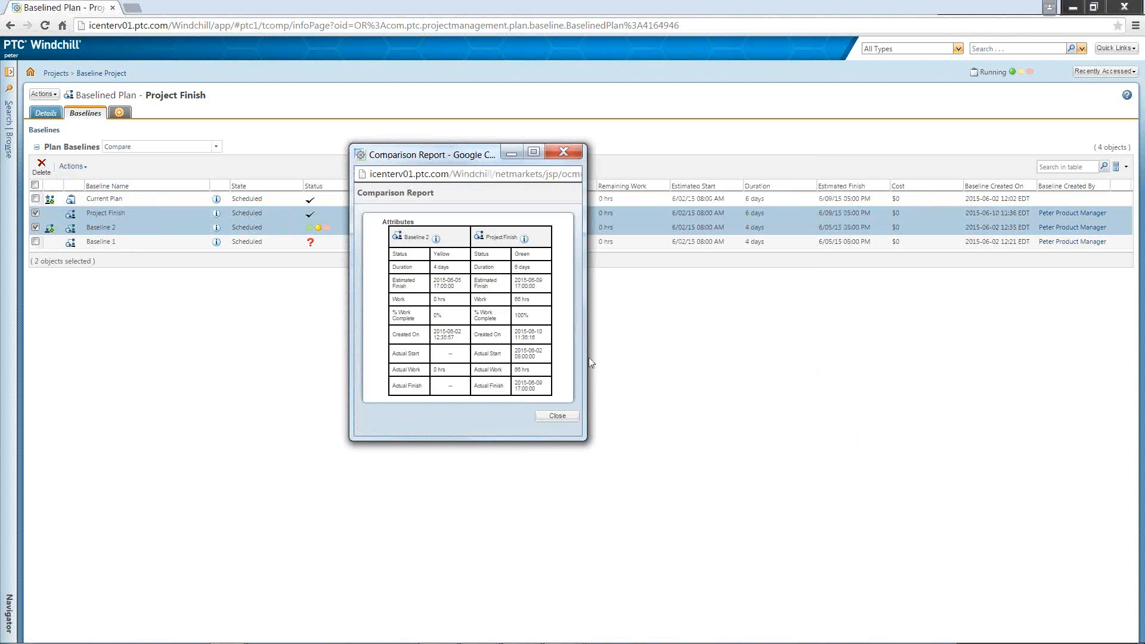
{"action": "left_click_drag", "start_coordinate": [586, 352], "coordinate": [822, 363]}
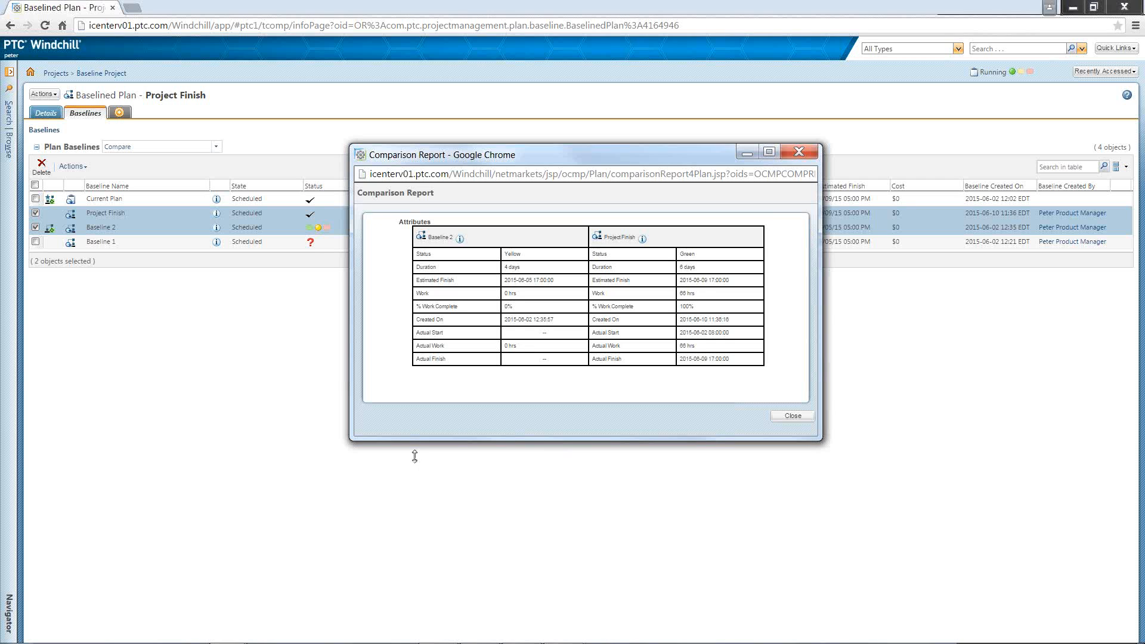
{"action": "left_click", "coordinate": [784, 415]}
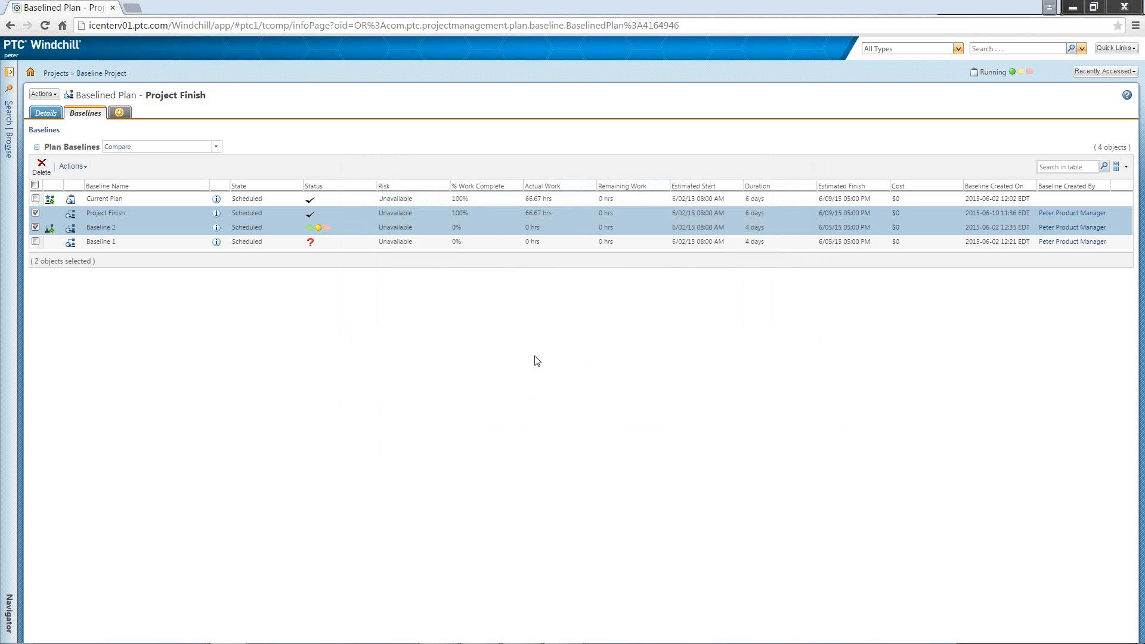
Step: Open Baseline 1 and set it as the active baseline
{"action": "left_click", "coordinate": [217, 242]}
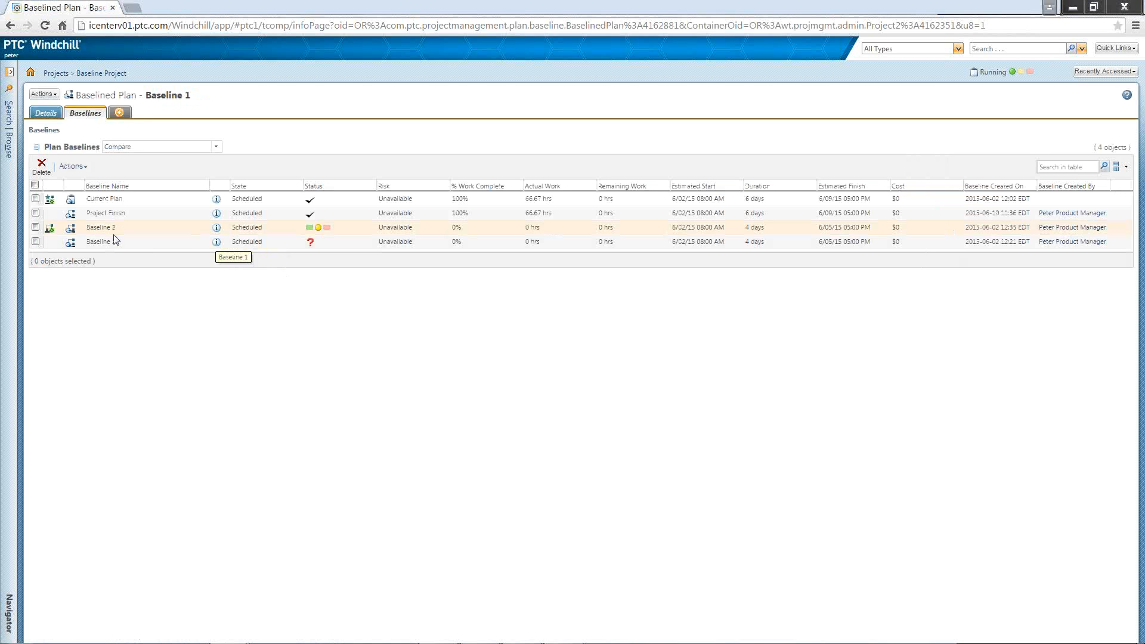
{"action": "right_click", "coordinate": [107, 244]}
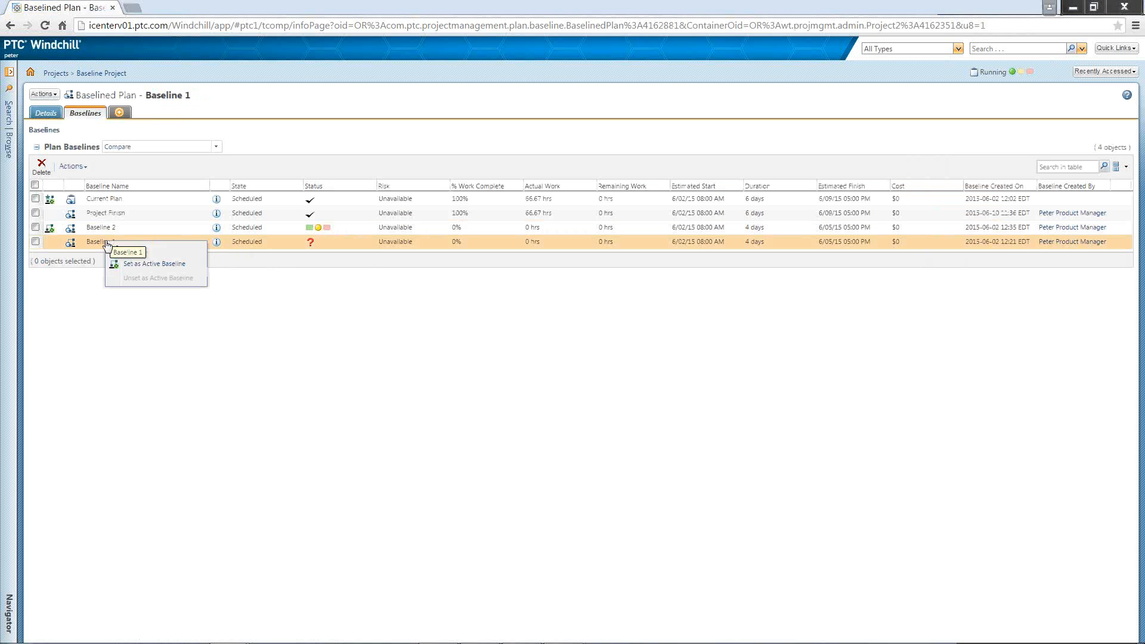
{"action": "left_click", "coordinate": [150, 265]}
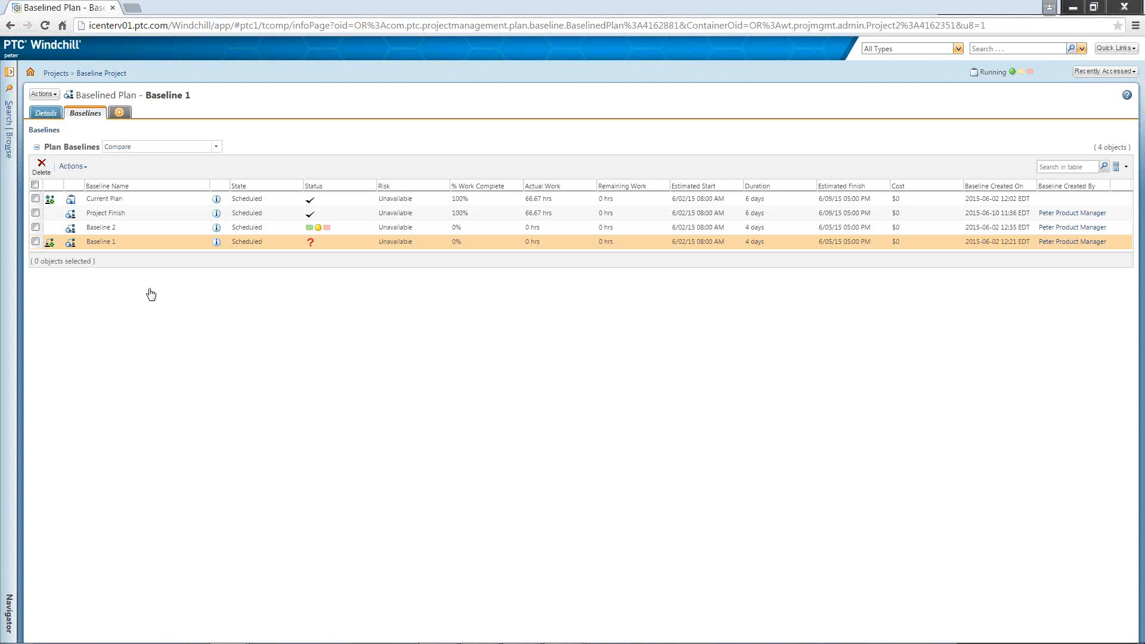
Step: Return to the Baseline Project's plan and switch the plan table to the Baseline view
{"action": "left_click", "coordinate": [14, 150]}
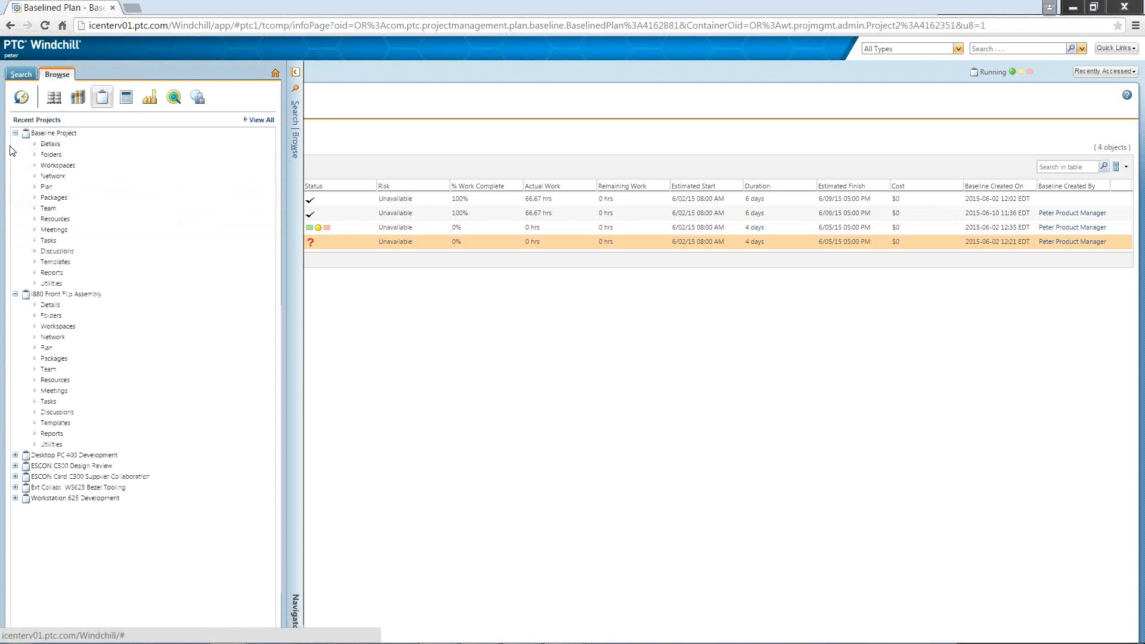
{"action": "left_click", "coordinate": [47, 187]}
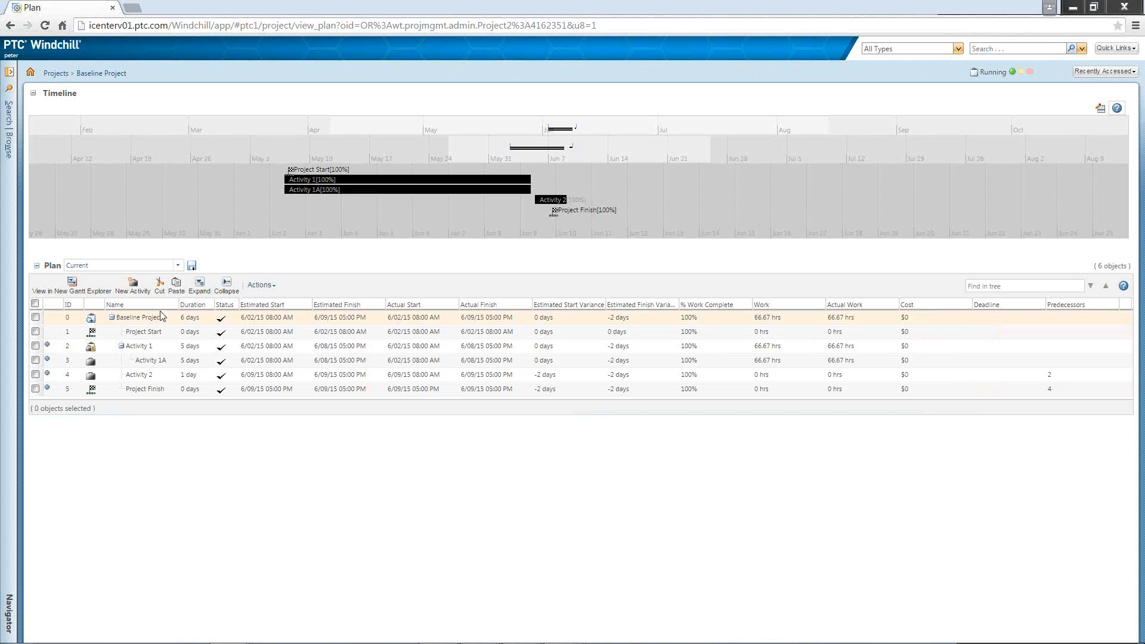
{"action": "left_click", "coordinate": [177, 266]}
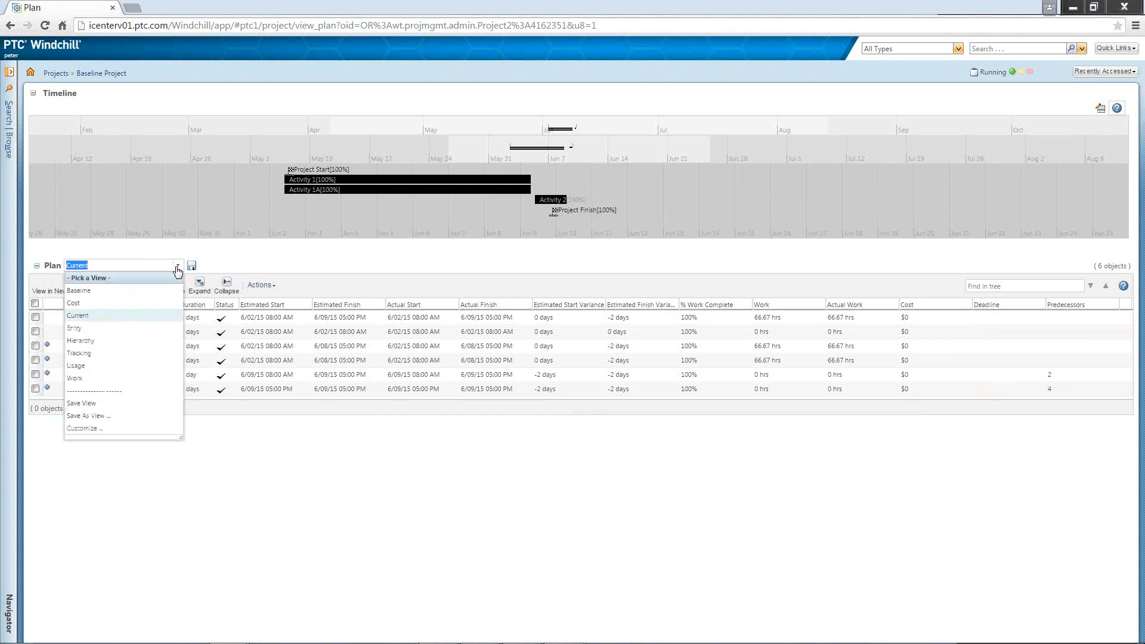
{"action": "left_click", "coordinate": [161, 291]}
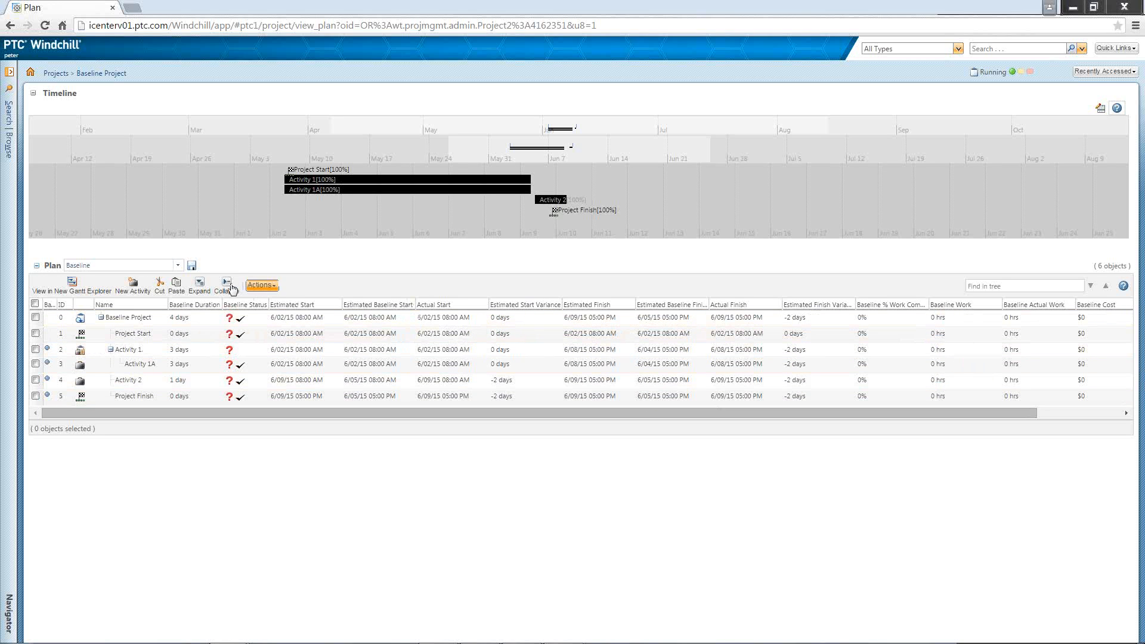
Step: Open Baseline 2 from the plan's list of baselines and set it as the active baseline
{"action": "left_click", "coordinate": [191, 327]}
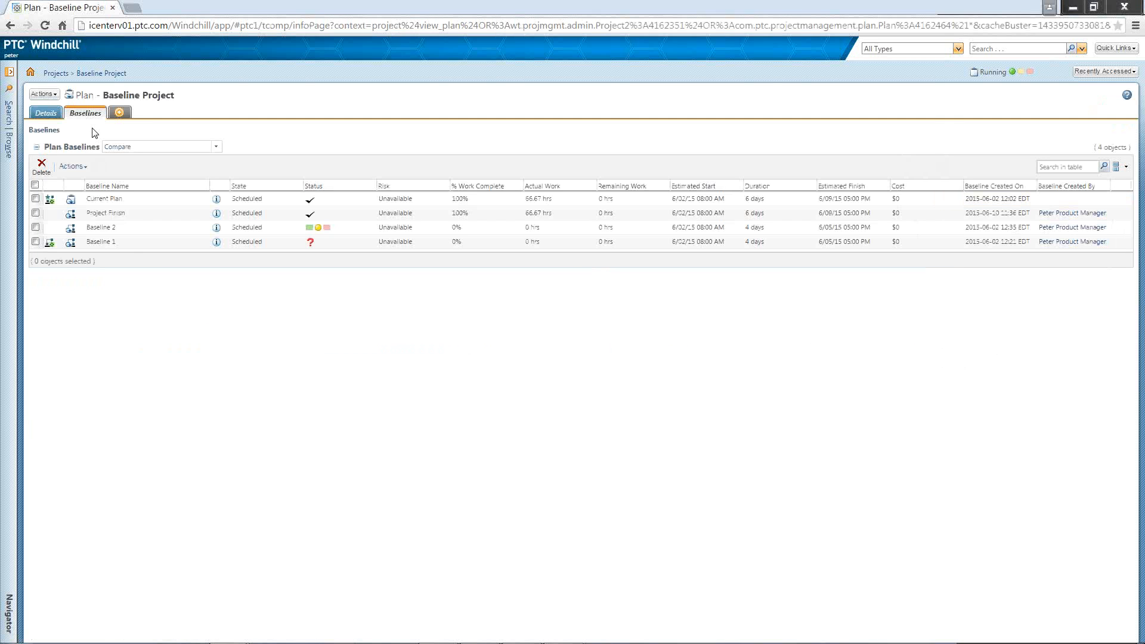
{"action": "right_click", "coordinate": [107, 231]}
{"action": "left_click", "coordinate": [127, 255]}
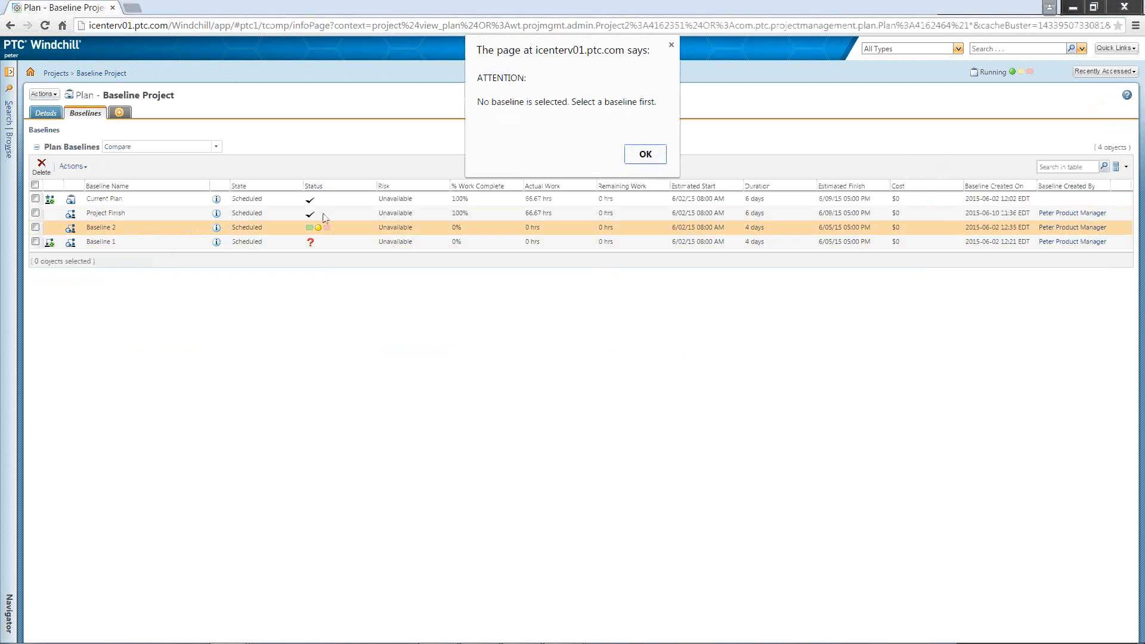
{"action": "left_click", "coordinate": [645, 155]}
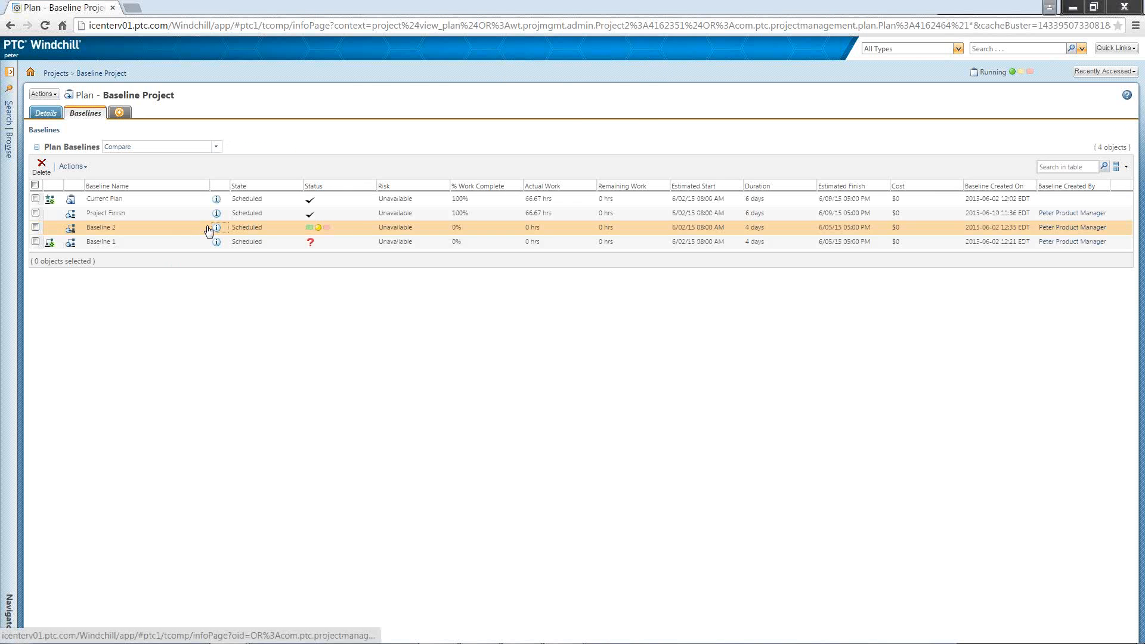
{"action": "left_click", "coordinate": [216, 227]}
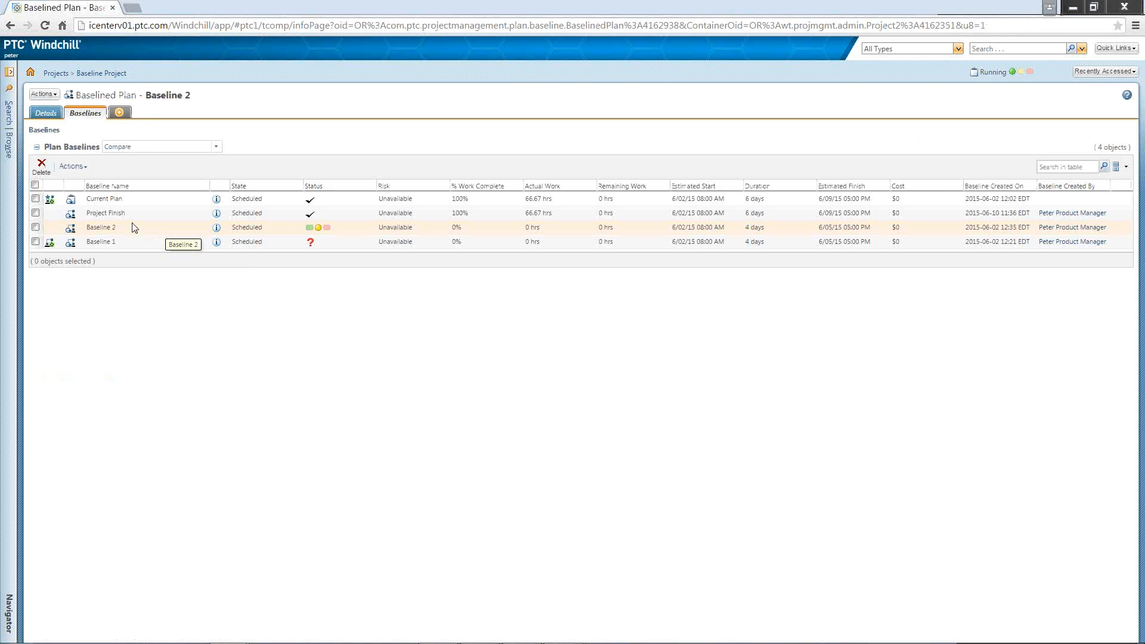
{"action": "right_click", "coordinate": [131, 228]}
{"action": "left_click", "coordinate": [161, 255]}
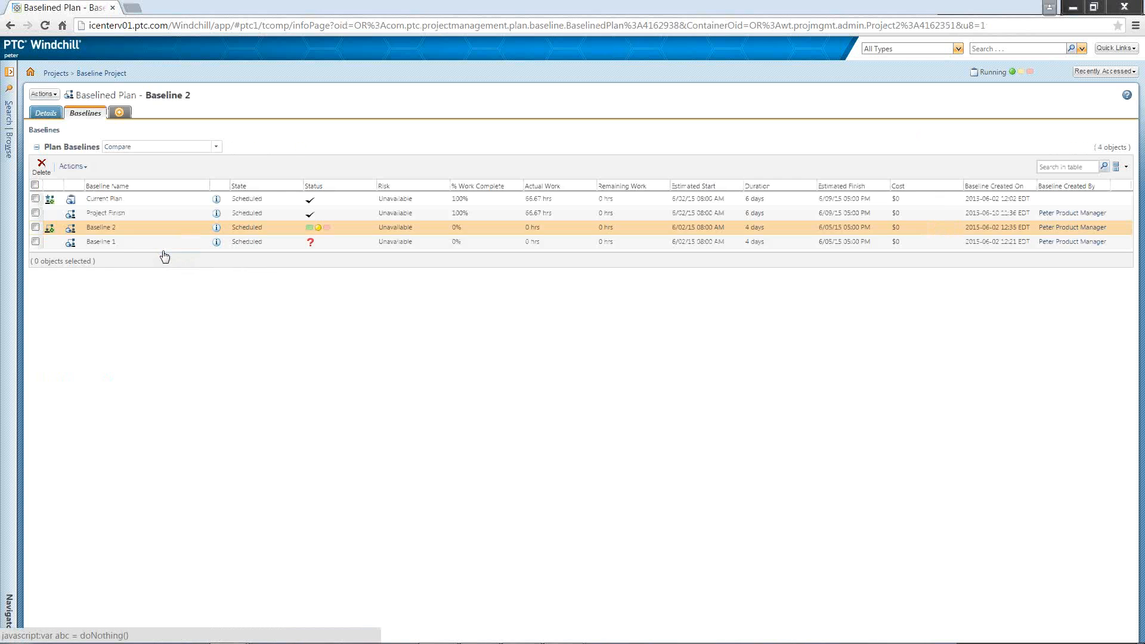
Step: Return to the Baseline Project's plan and review its whole schedule fitted to view in a new Gantt Explorer window
{"action": "left_click", "coordinate": [9, 143]}
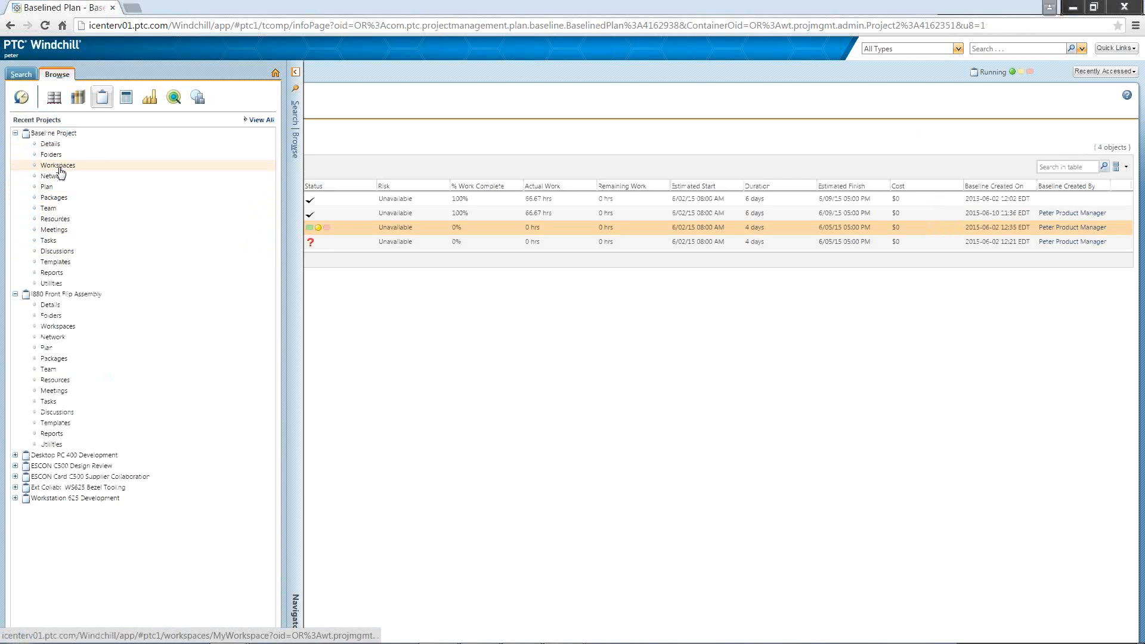
{"action": "left_click", "coordinate": [47, 186]}
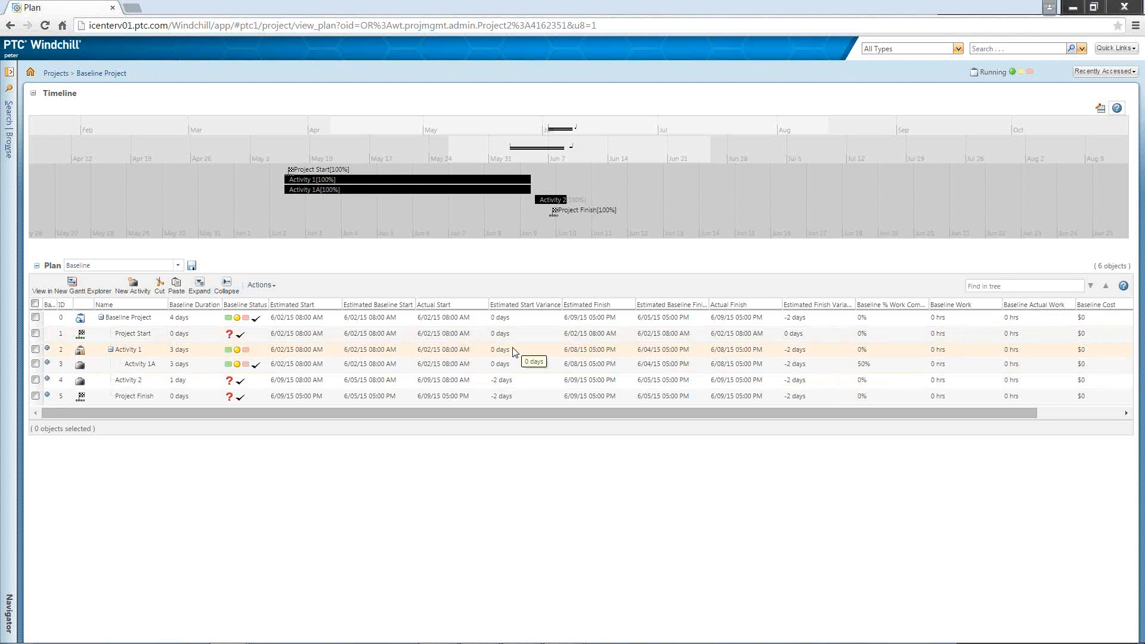
{"action": "left_click", "coordinate": [87, 289]}
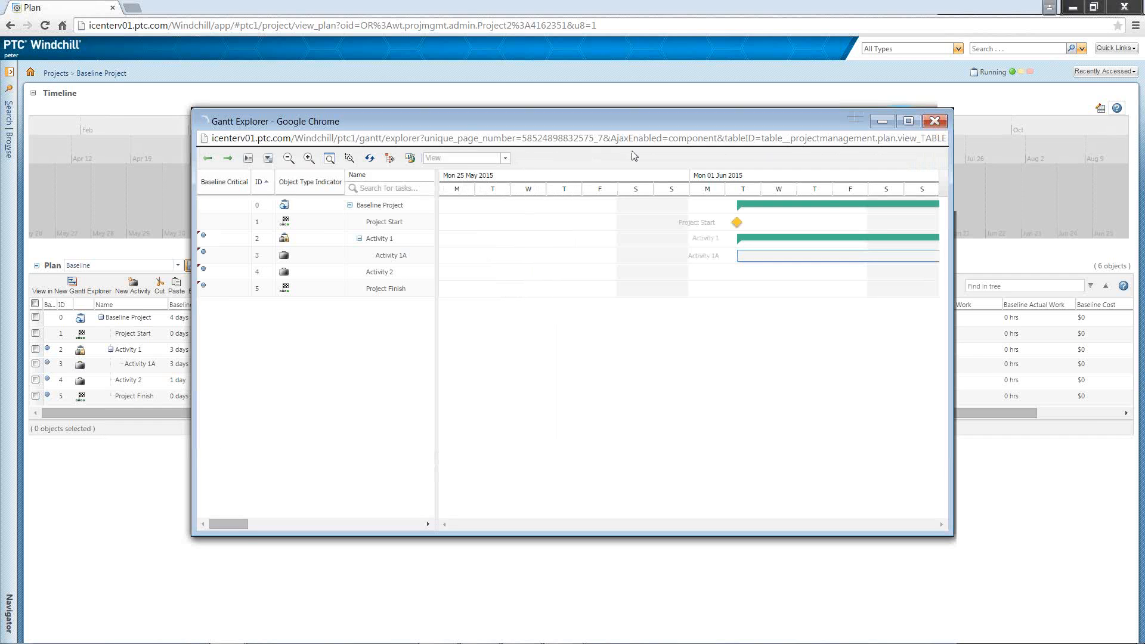
{"action": "left_click", "coordinate": [329, 158]}
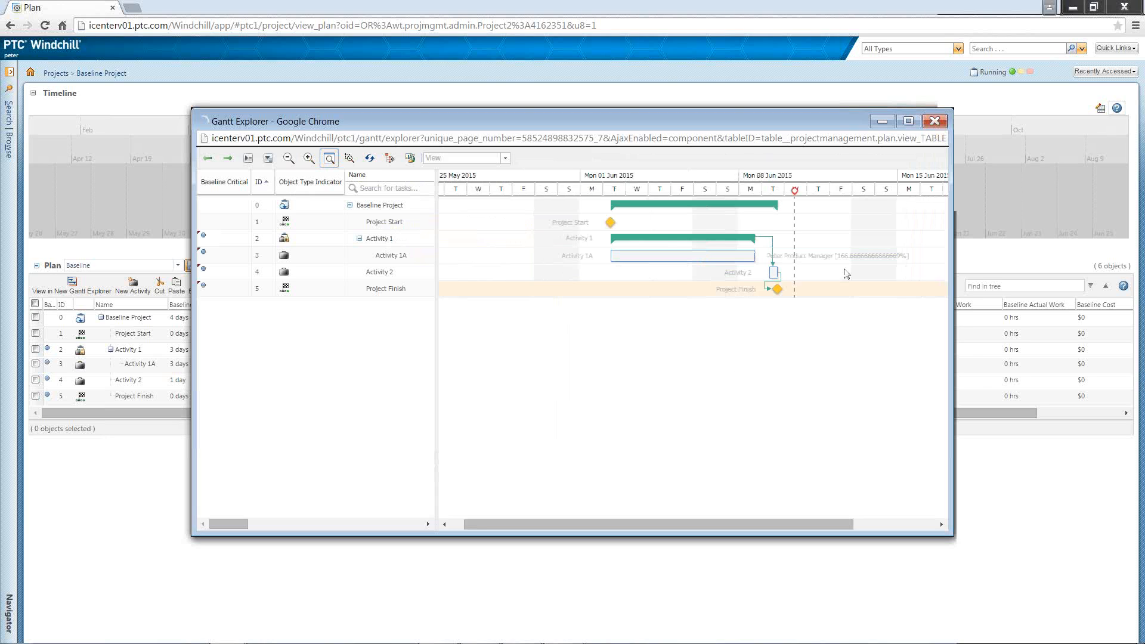
{"action": "left_click", "coordinate": [932, 121]}
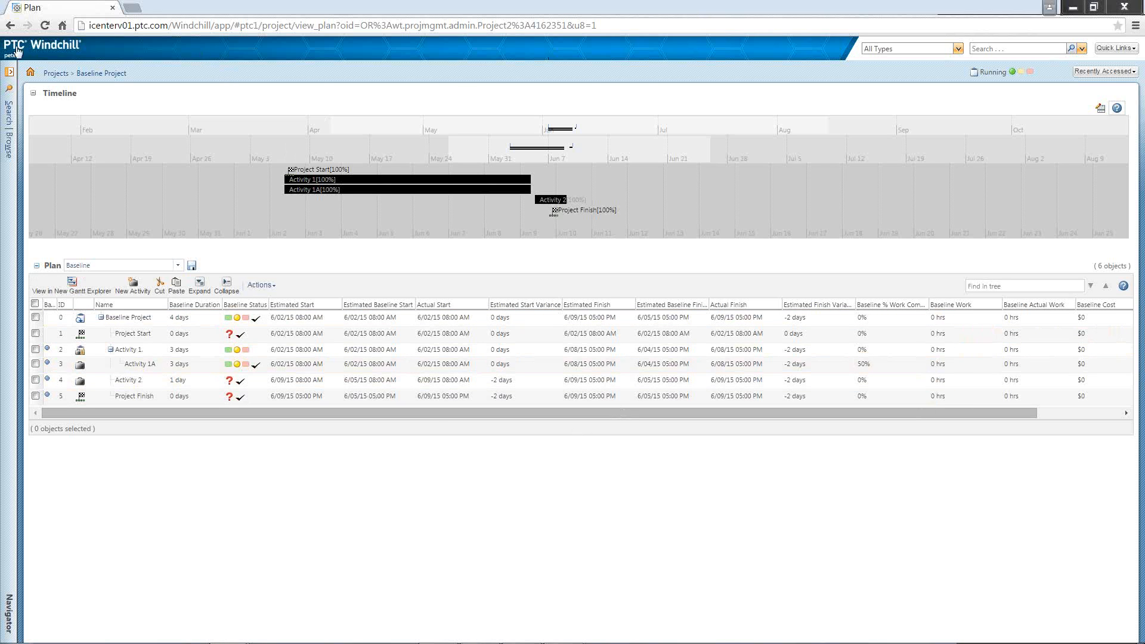
Step: Switch to the PowerPoint webinar deck and start the slide show at the "Questions?" slide
{"action": "mouse_move", "coordinate": [232, 637]}
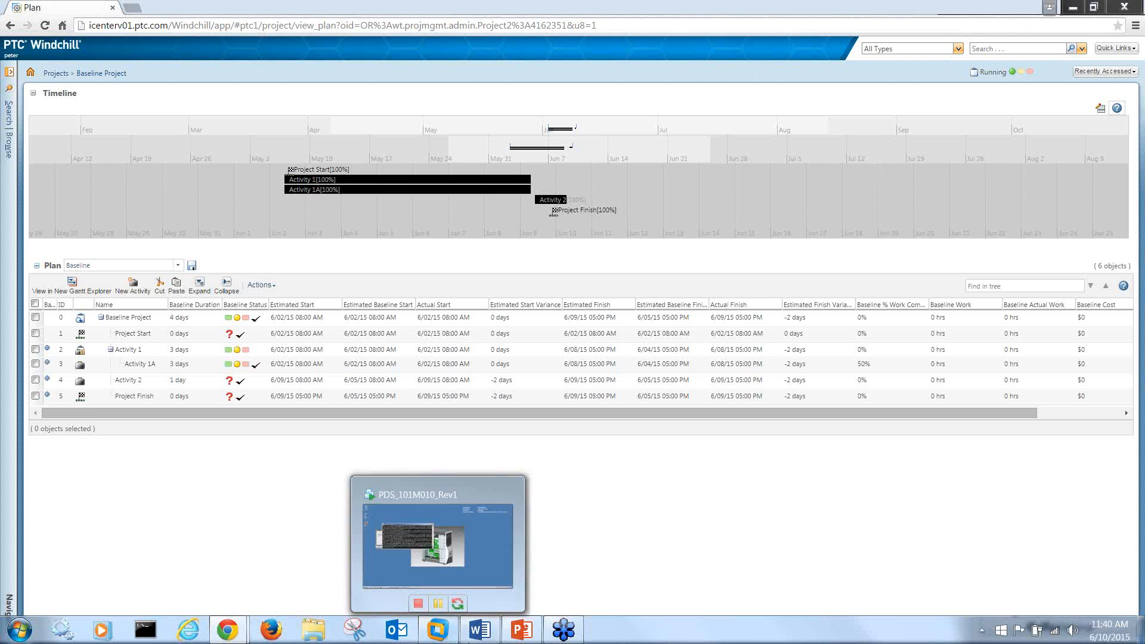
{"action": "left_click", "coordinate": [521, 630]}
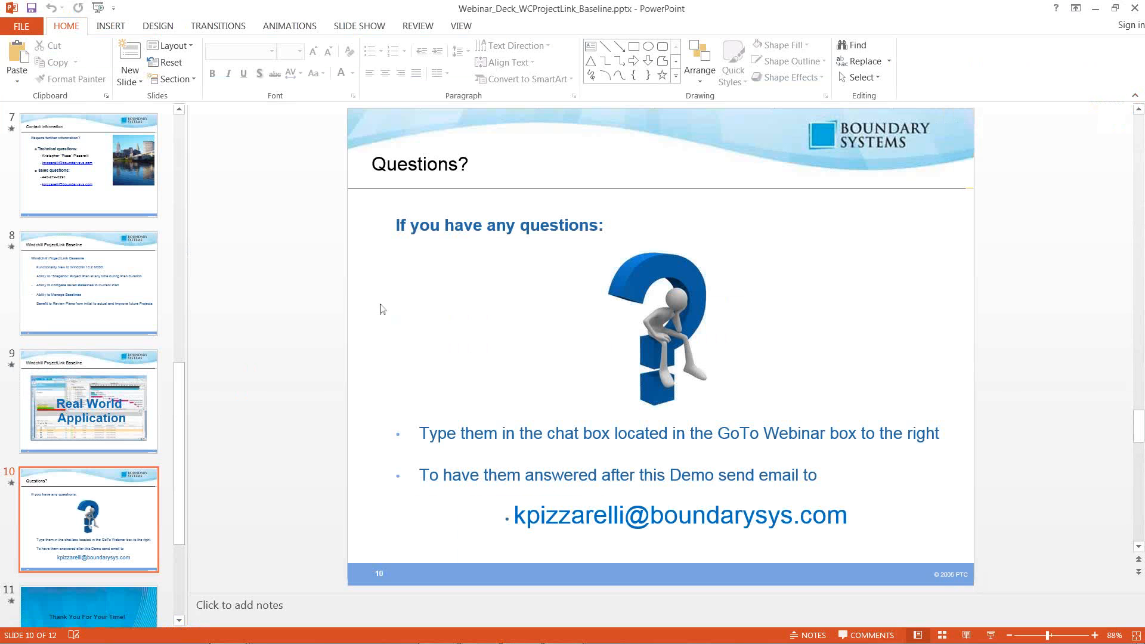
{"action": "left_click", "coordinate": [983, 638]}
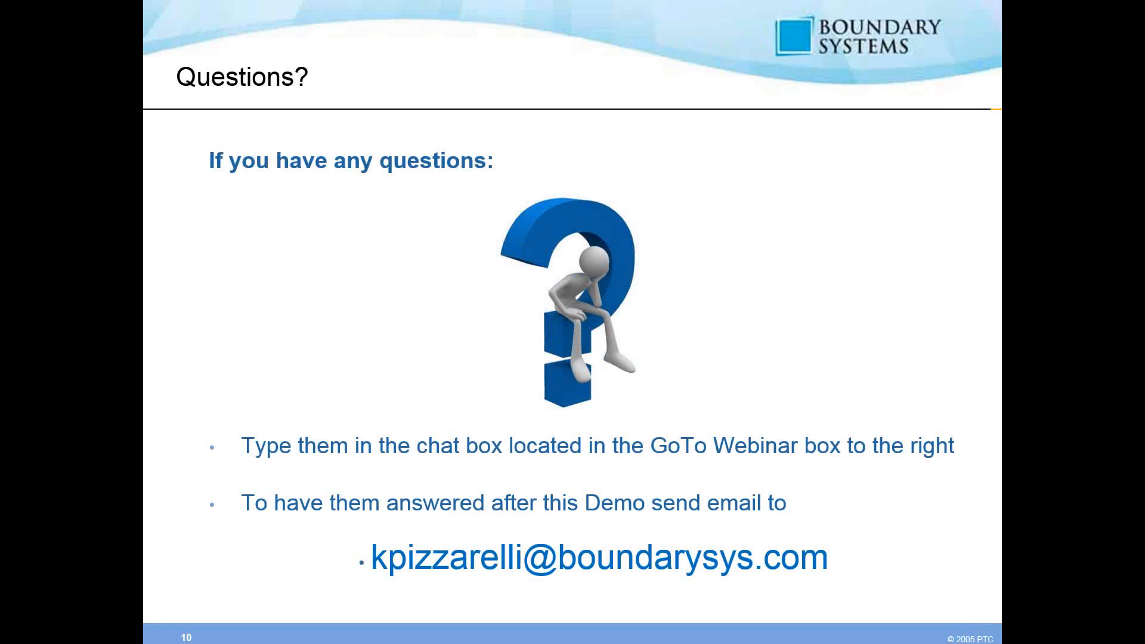